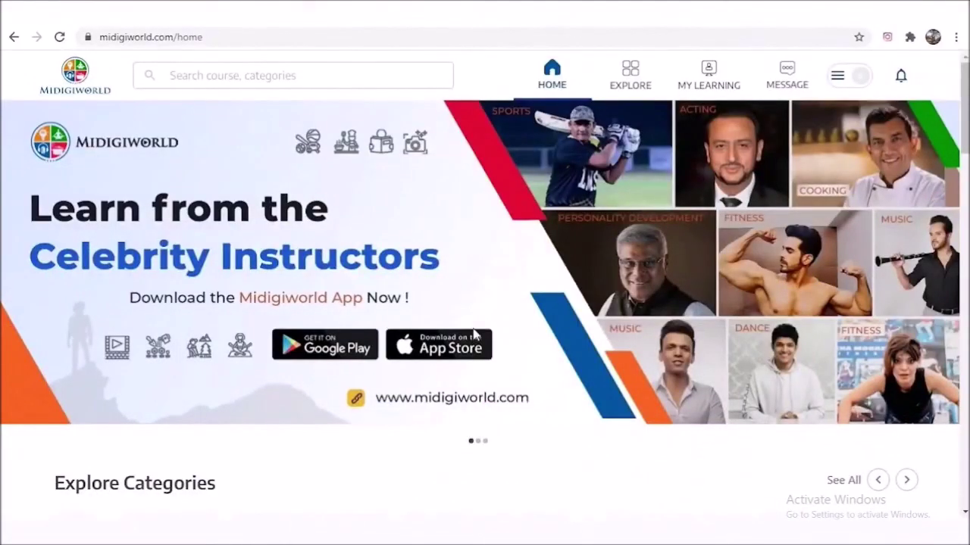
Scroll through the home page down to the footer and back up to the welcome banner
{"action": "scroll", "coordinate": [475, 337], "scroll_direction": "down", "scroll_amount": 1}
{"action": "scroll", "coordinate": [475, 337], "scroll_direction": "down", "scroll_amount": 2}
{"action": "scroll", "coordinate": [475, 337], "scroll_direction": "down", "scroll_amount": 3}
{"action": "scroll", "coordinate": [475, 337], "scroll_direction": "down", "scroll_amount": 4}
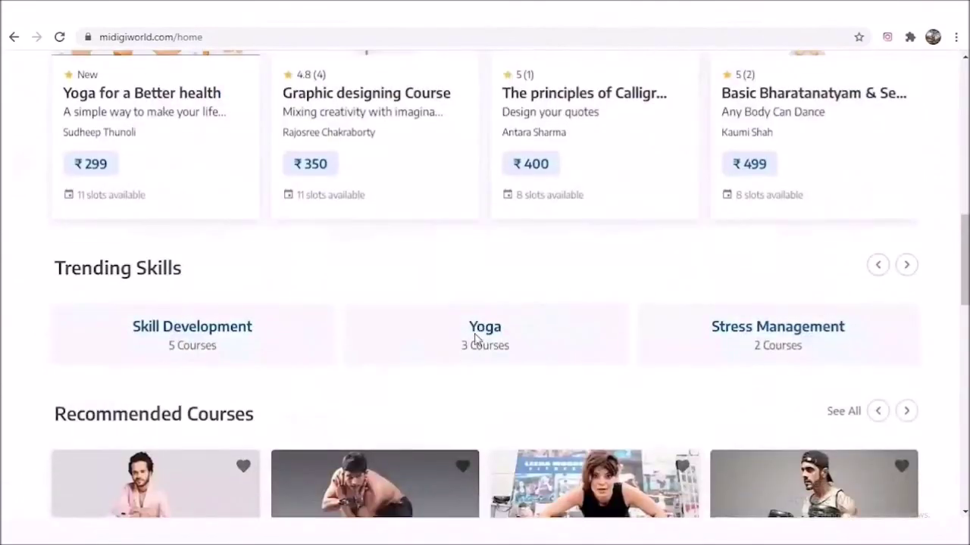
{"action": "scroll", "coordinate": [475, 337], "scroll_direction": "down", "scroll_amount": 4}
{"action": "scroll", "coordinate": [475, 337], "scroll_direction": "down", "scroll_amount": 4}
{"action": "scroll", "coordinate": [474, 339], "scroll_direction": "down", "scroll_amount": 5}
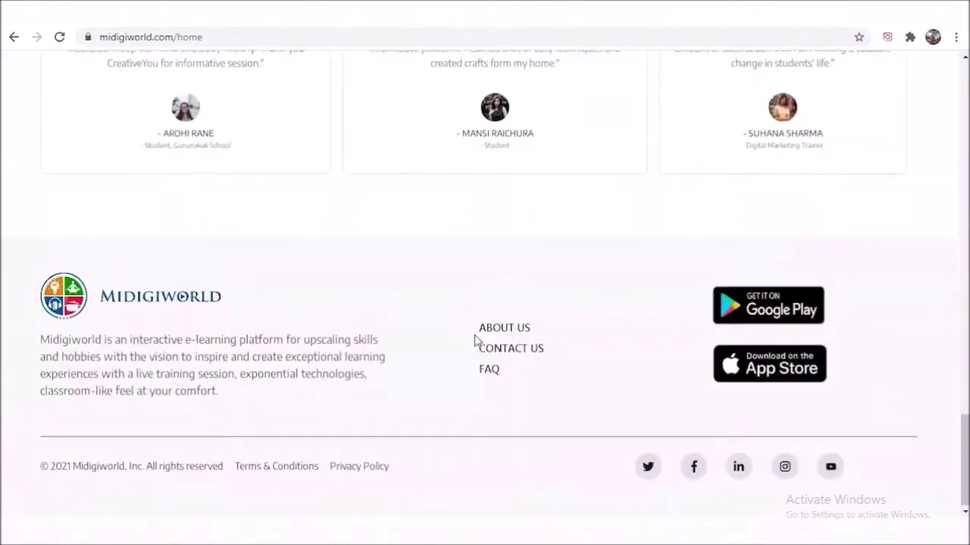
{"action": "scroll", "coordinate": [475, 341], "scroll_direction": "up", "scroll_amount": 3}
{"action": "scroll", "coordinate": [475, 341], "scroll_direction": "up", "scroll_amount": 3}
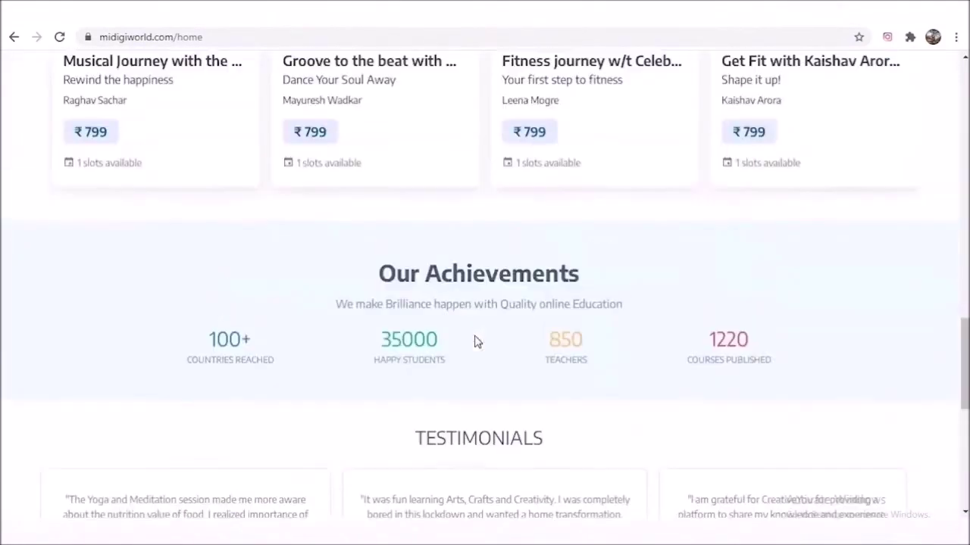
{"action": "scroll", "coordinate": [475, 341], "scroll_direction": "up", "scroll_amount": 1}
{"action": "scroll", "coordinate": [475, 341], "scroll_direction": "up", "scroll_amount": 5}
{"action": "scroll", "coordinate": [475, 341], "scroll_direction": "up", "scroll_amount": 5}
{"action": "scroll", "coordinate": [475, 341], "scroll_direction": "up", "scroll_amount": 2}
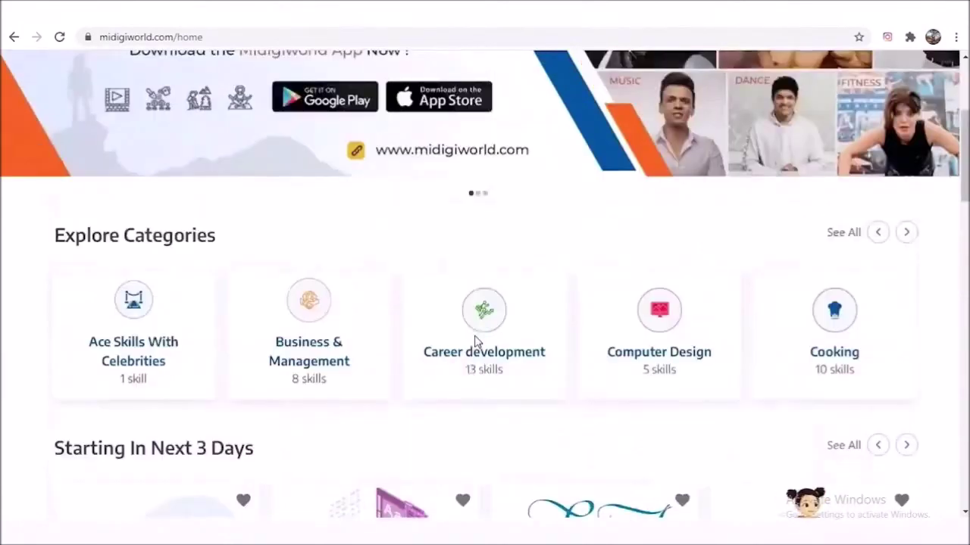
{"action": "scroll", "coordinate": [476, 341], "scroll_direction": "up", "scroll_amount": 3}
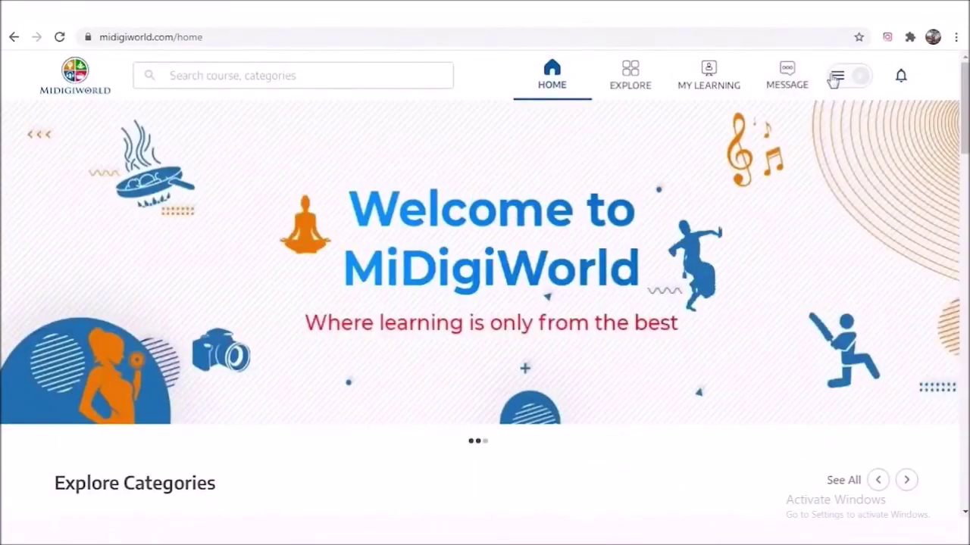
Register with the learner's email address and enter the six-digit verification code
{"action": "left_click", "coordinate": [841, 128]}
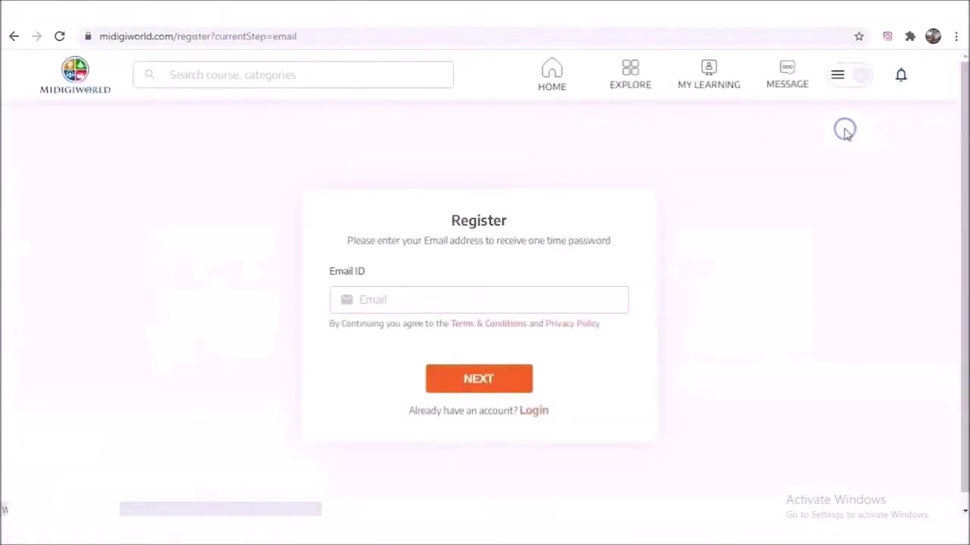
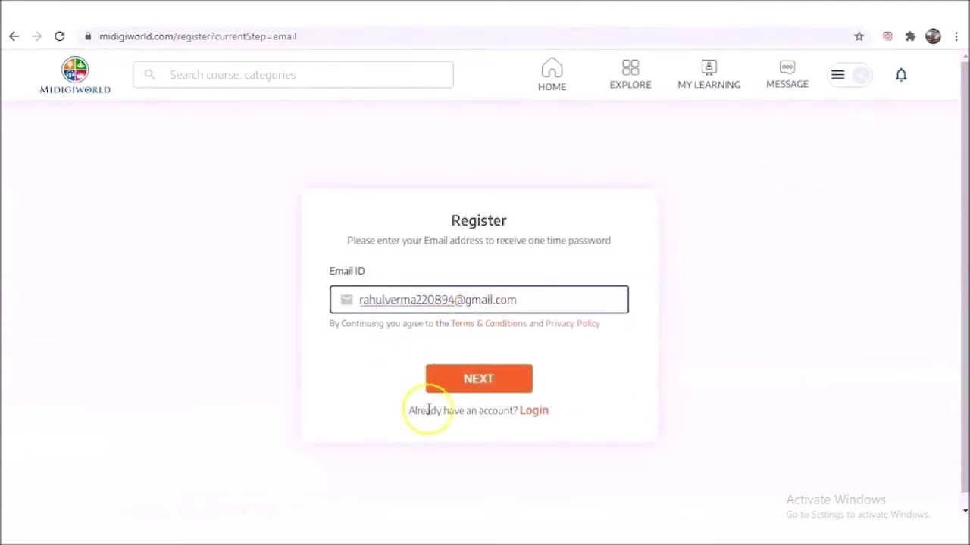
{"action": "left_click", "coordinate": [475, 378]}
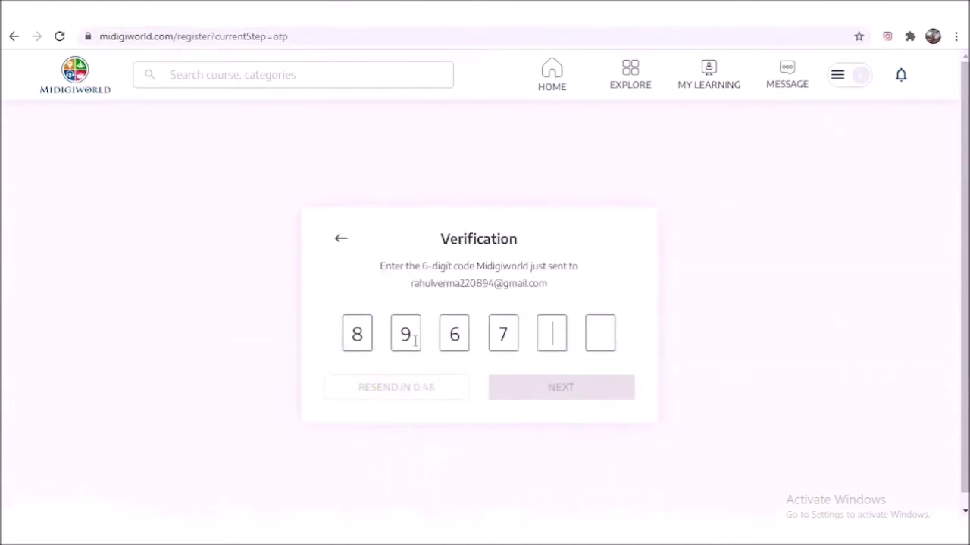
{"action": "type", "text": "5"}
{"action": "left_click", "coordinate": [611, 389]}
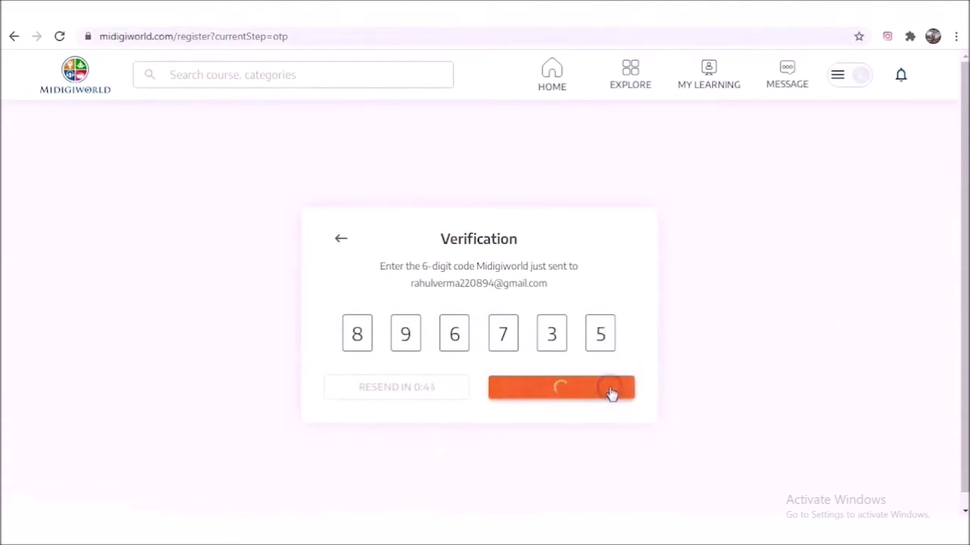
Enter the learner's first and last name and the account password
{"action": "key", "text": "Tab"}
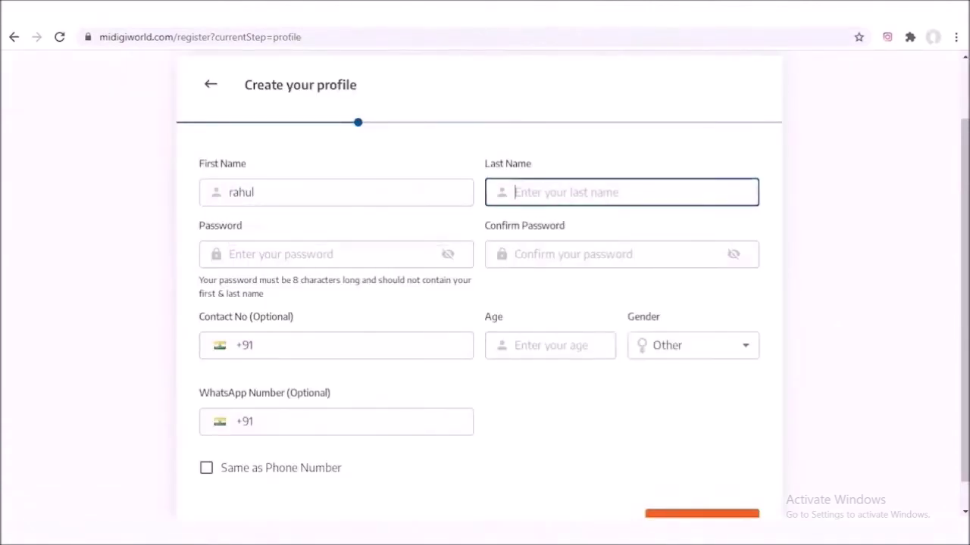
{"action": "key", "text": "Tab"}
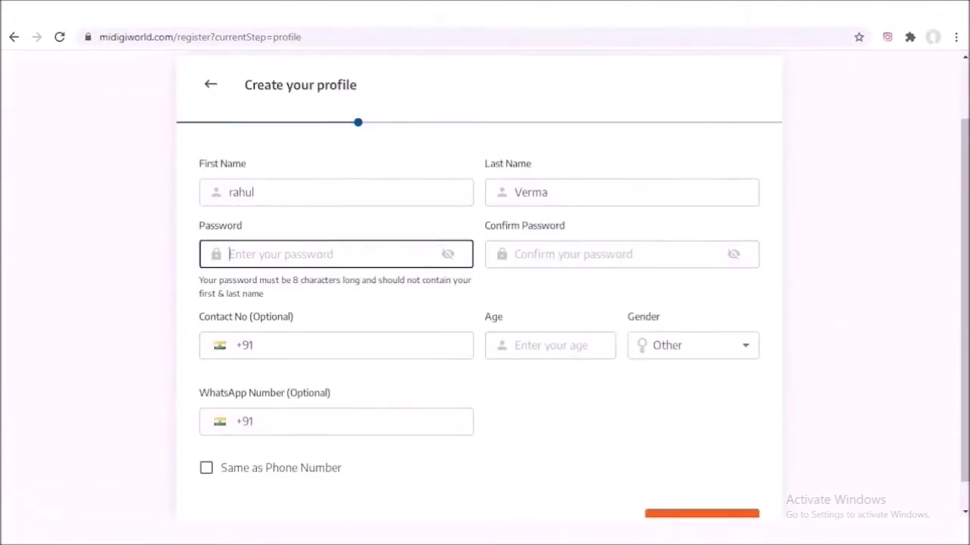
{"action": "key", "text": "ctrl+v"}
{"action": "key", "text": "Tab"}
{"action": "key", "text": "ctrl+v"}
{"action": "left_click", "coordinate": [282, 347]}
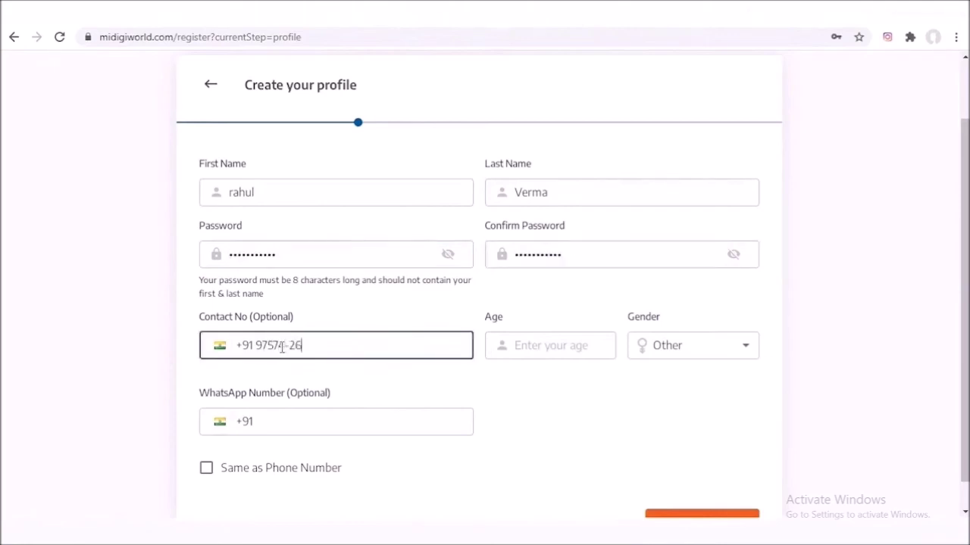
Set age 25 and gender Male, reuse the phone as WhatsApp number, and submit
{"action": "key", "text": "Tab"}
{"action": "type", "text": "25"}
{"action": "left_click", "coordinate": [664, 347]}
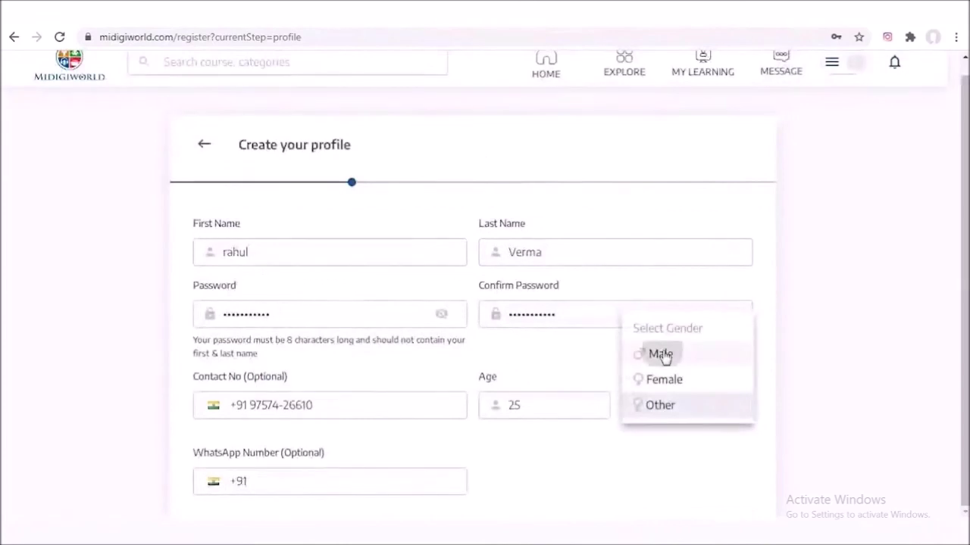
{"action": "left_click", "coordinate": [665, 354]}
{"action": "left_click", "coordinate": [206, 438]}
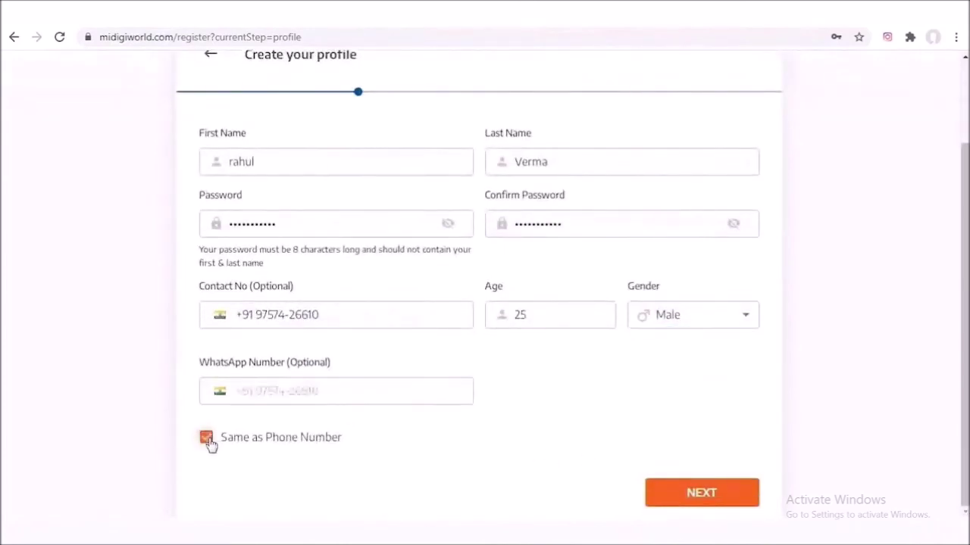
{"action": "left_click", "coordinate": [710, 497]}
Choose English and Hindi as course languages, with state Goa and city Baga
{"action": "left_click", "coordinate": [697, 315]}
{"action": "left_click", "coordinate": [514, 138]}
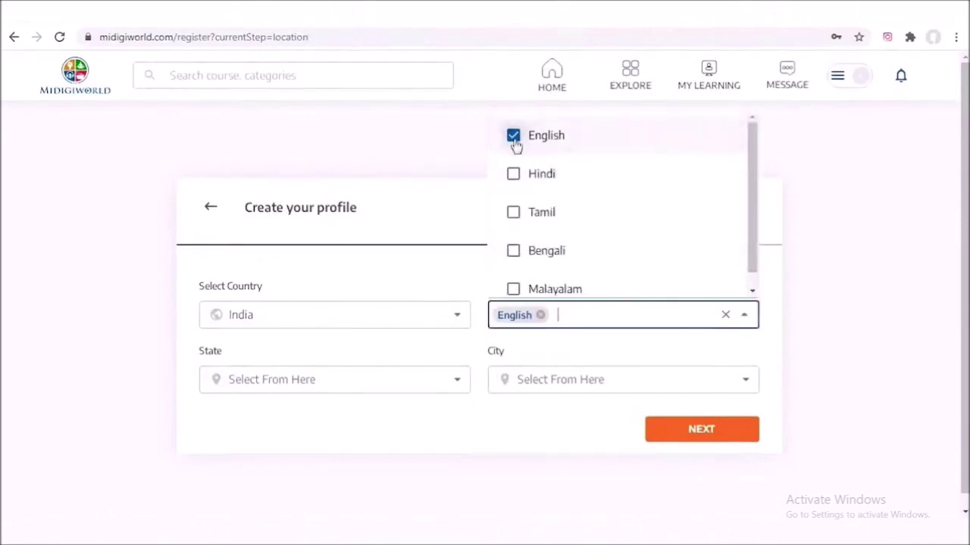
{"action": "left_click", "coordinate": [522, 176]}
{"action": "left_click", "coordinate": [526, 353]}
{"action": "left_click", "coordinate": [314, 384]}
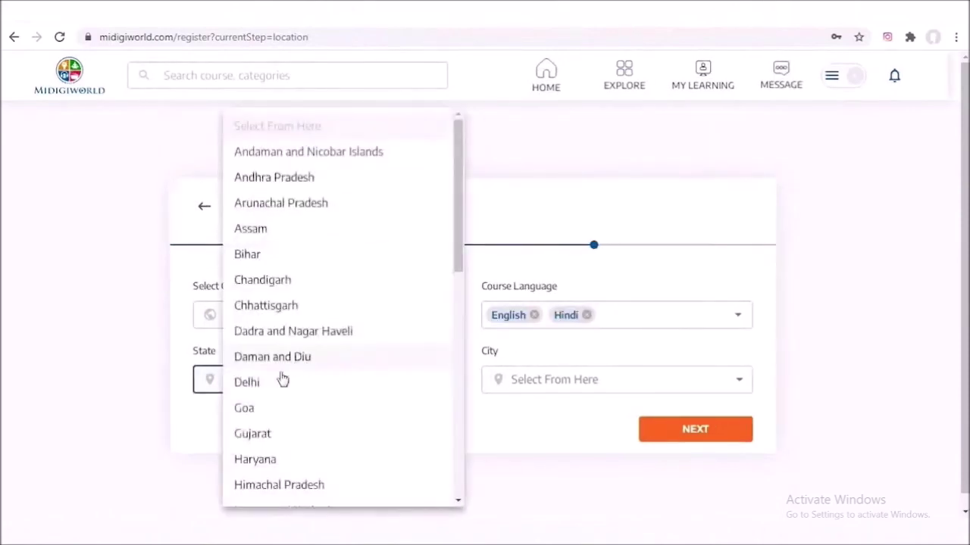
{"action": "left_click", "coordinate": [276, 410]}
{"action": "left_click", "coordinate": [540, 382]}
{"action": "left_click", "coordinate": [547, 204]}
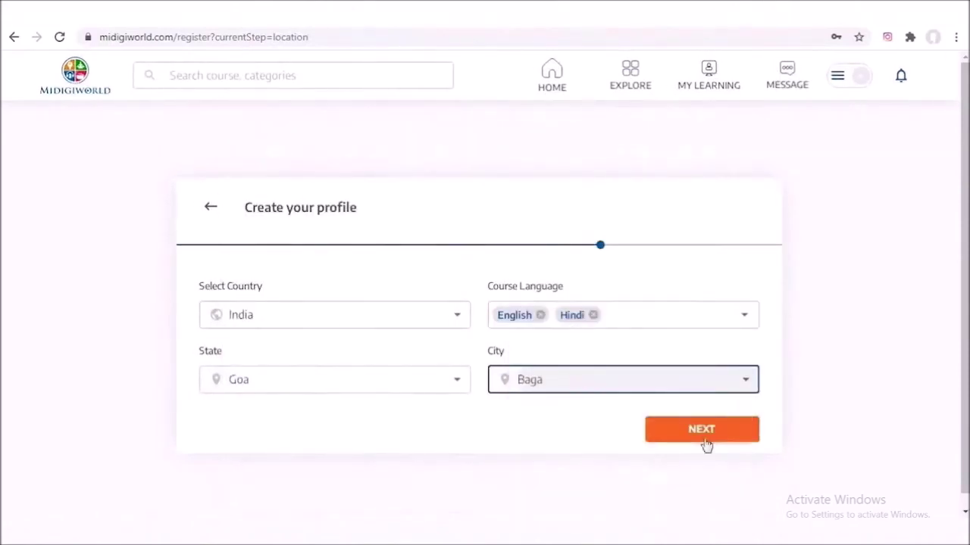
{"action": "left_click", "coordinate": [703, 431]}
Pick Dance & Music, Cooking, and Health And Fitness as interests
{"action": "left_click", "coordinate": [310, 345]}
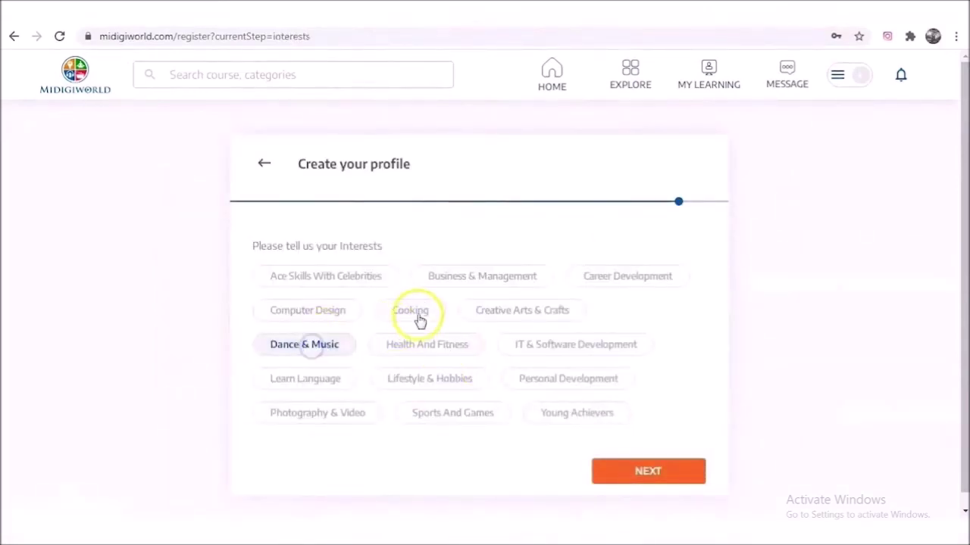
{"action": "left_click", "coordinate": [415, 314]}
{"action": "left_click", "coordinate": [440, 347]}
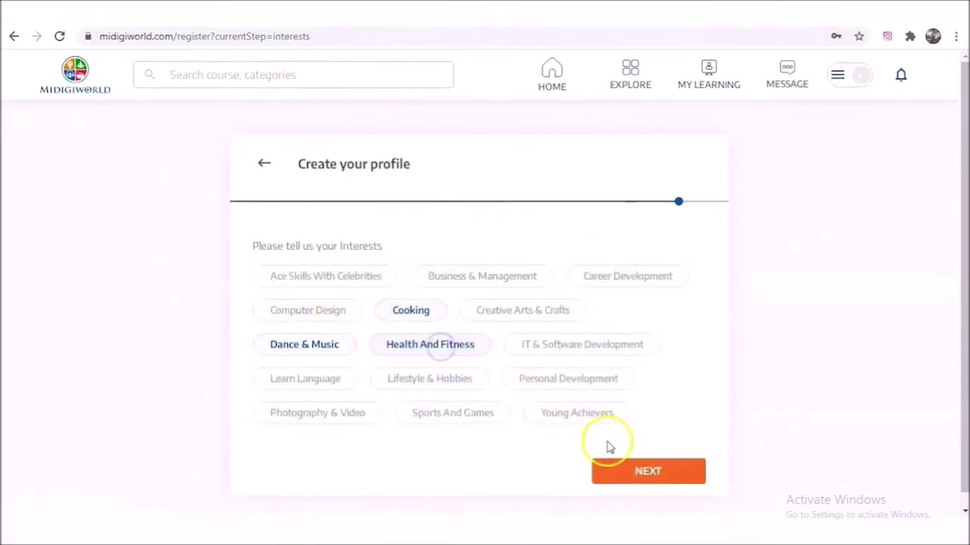
{"action": "left_click", "coordinate": [641, 467]}
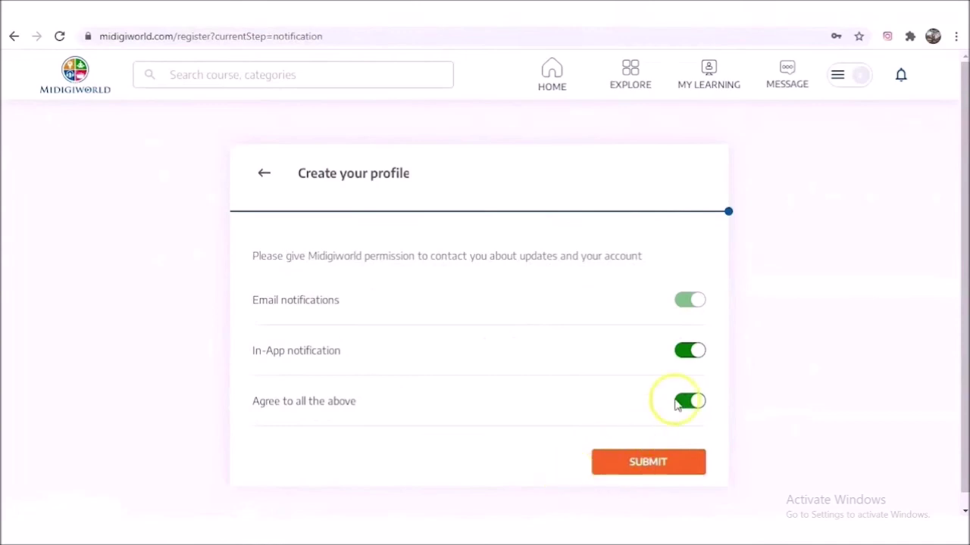
Keep all notification permissions on, submit the profile, and confirm a referral code
{"action": "left_click", "coordinate": [697, 353]}
{"action": "left_click", "coordinate": [697, 353]}
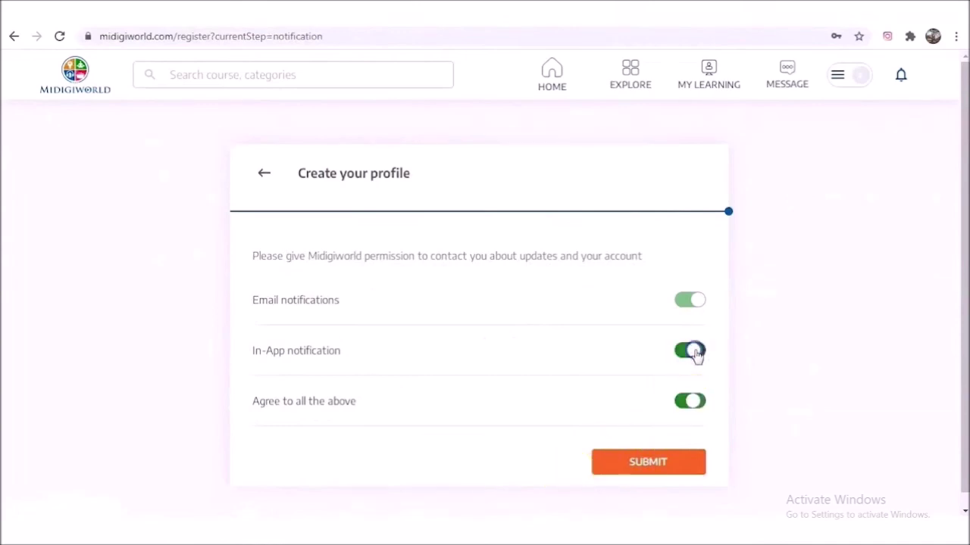
{"action": "left_click", "coordinate": [653, 462]}
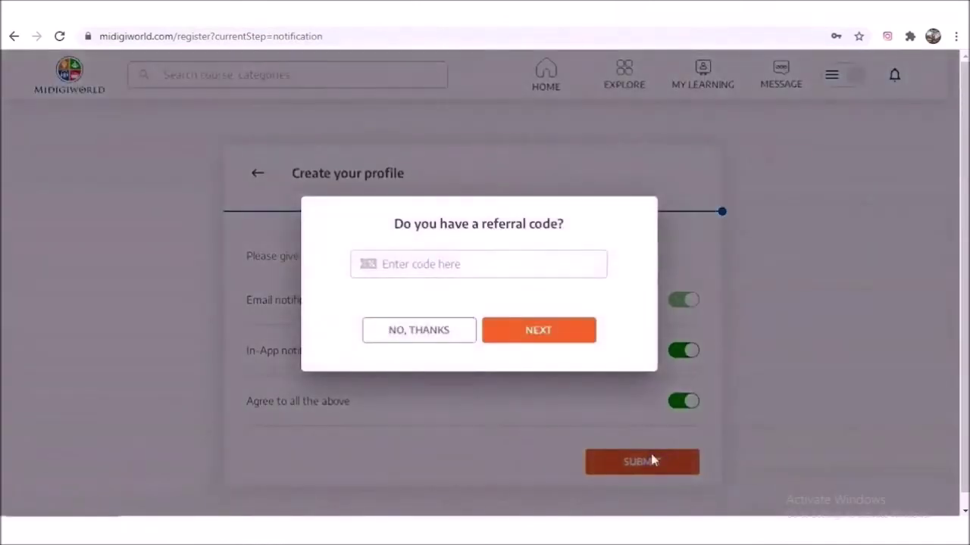
{"action": "left_click", "coordinate": [447, 269]}
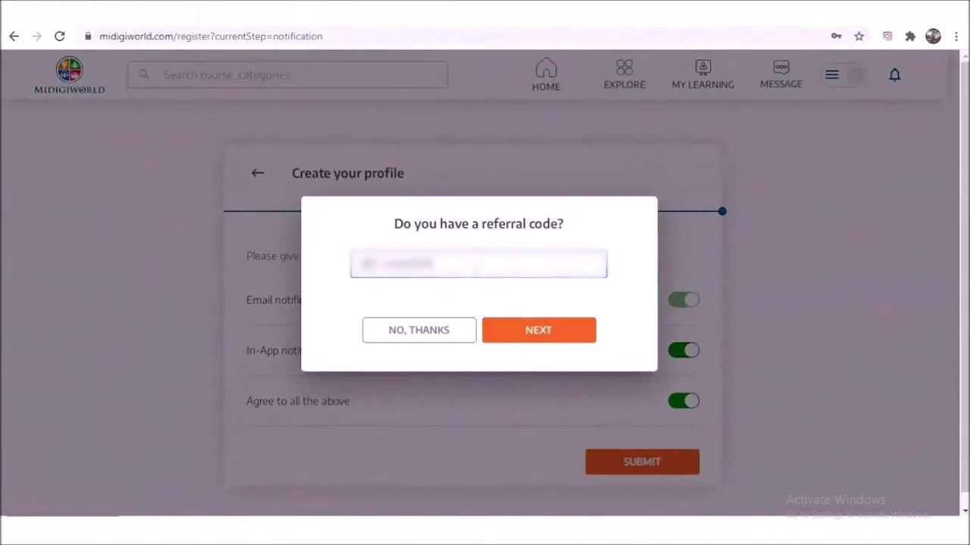
{"action": "left_click", "coordinate": [549, 328]}
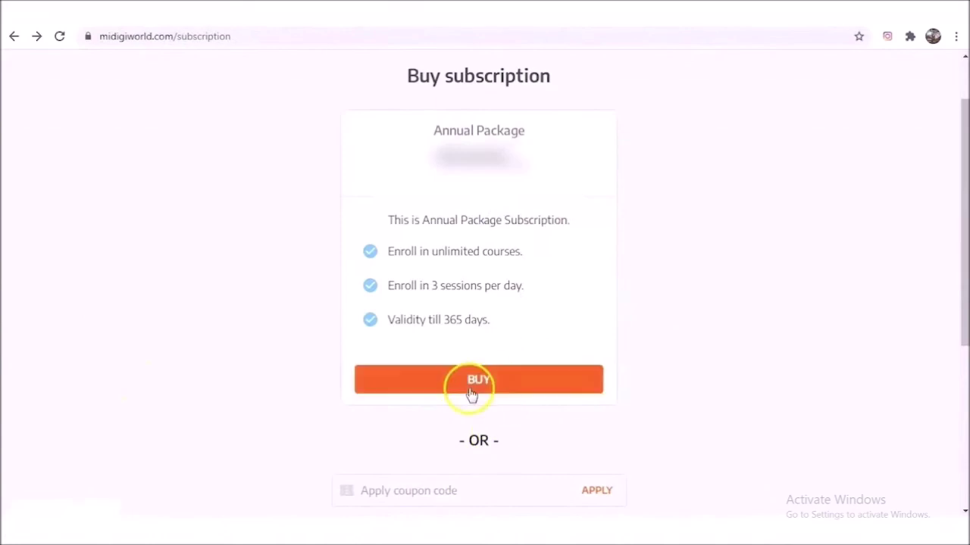
Buy the annual subscription package, paying with the saved card
{"action": "left_click", "coordinate": [476, 390]}
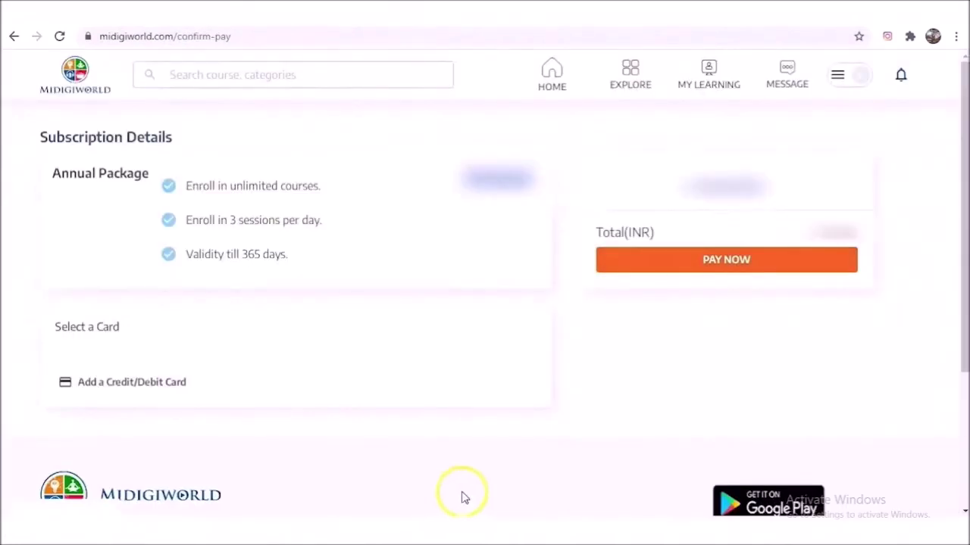
{"action": "left_click", "coordinate": [124, 384]}
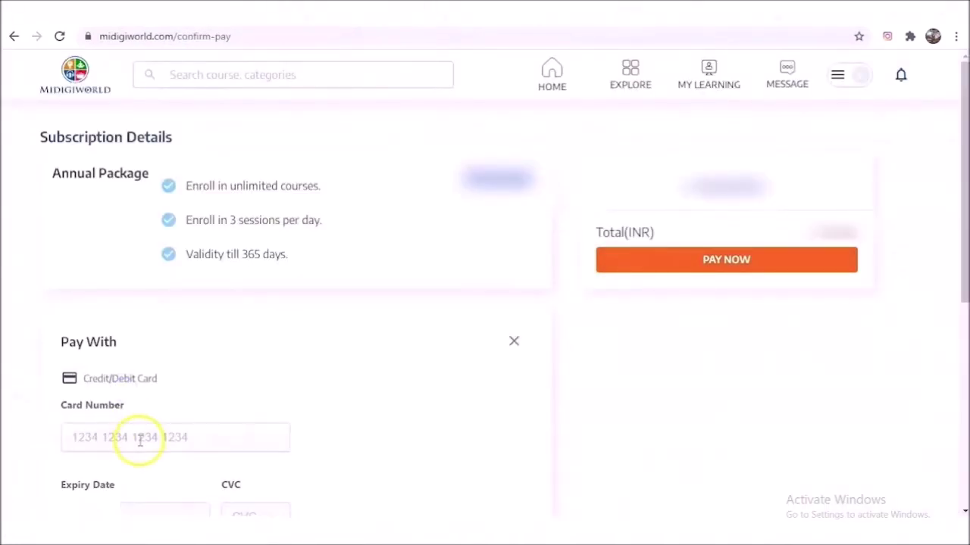
{"action": "scroll", "coordinate": [477, 398], "scroll_direction": "up", "scroll_amount": 1}
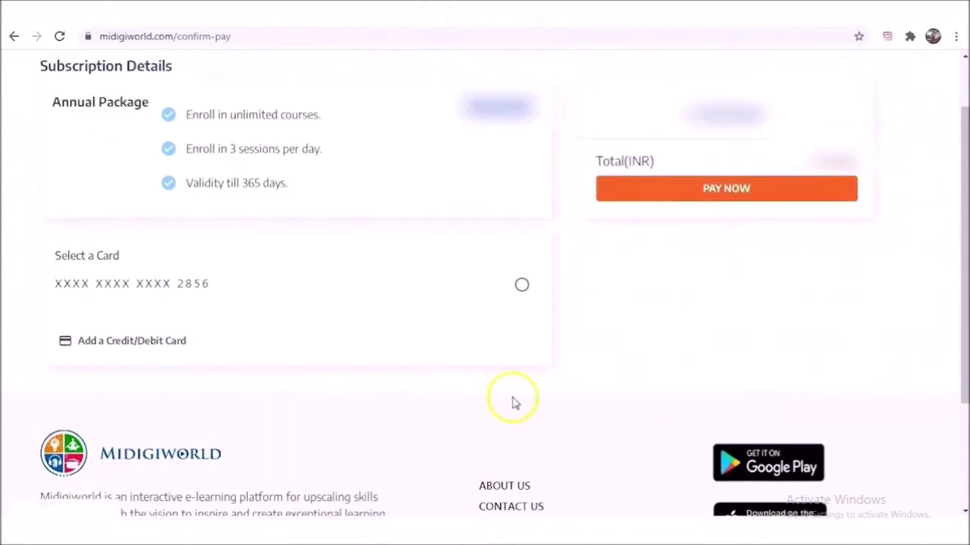
{"action": "left_click", "coordinate": [521, 284]}
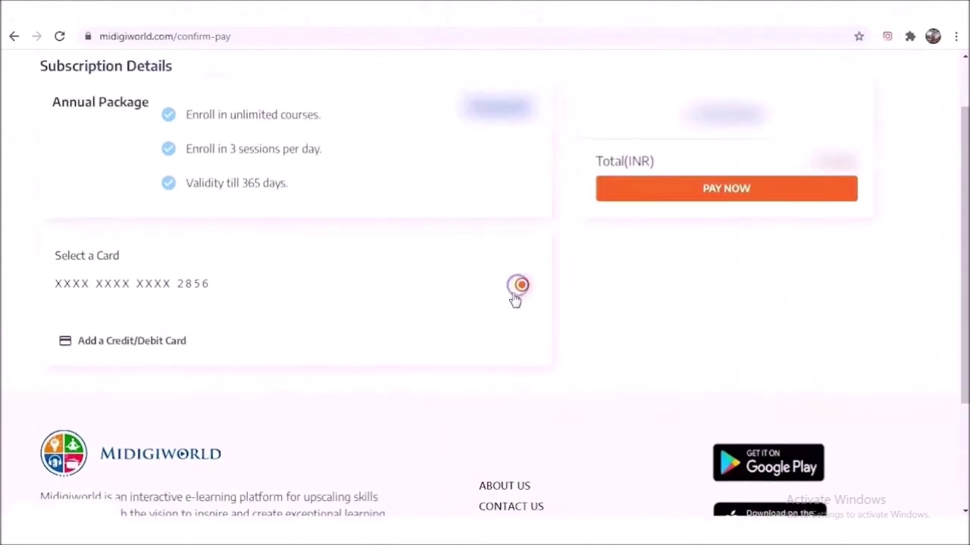
{"action": "left_click", "coordinate": [746, 195]}
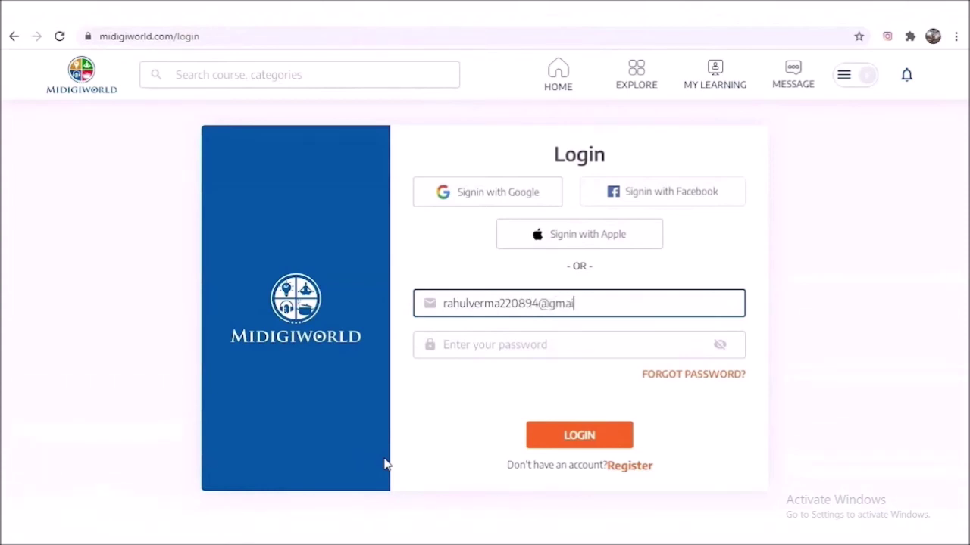
Log in with the learner's email and password, then browse to courses starting in 3 days
{"action": "type", "text": "l.com"}
{"action": "key", "text": "Tab"}
{"action": "type", "text": "a"}
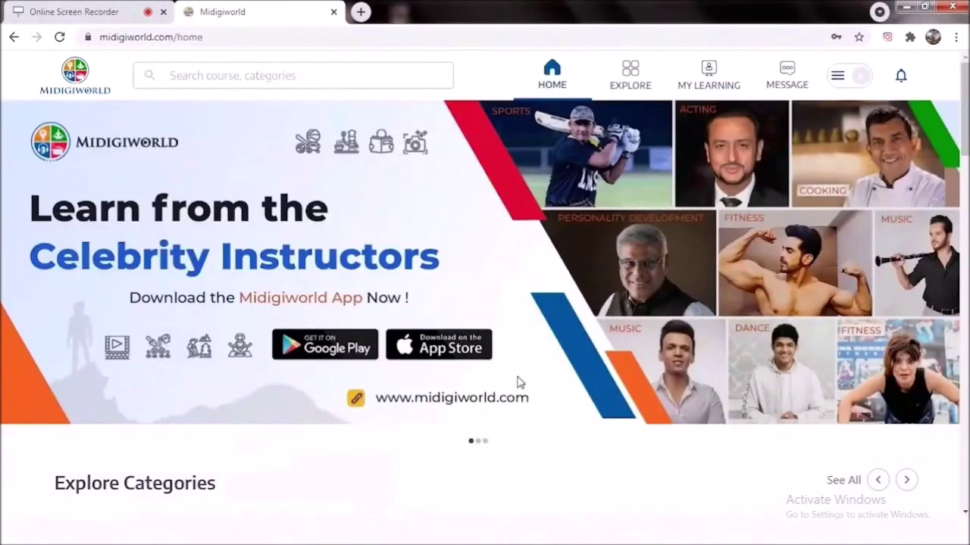
{"action": "scroll", "coordinate": [526, 430], "scroll_direction": "down", "scroll_amount": 3}
{"action": "scroll", "coordinate": [526, 430], "scroll_direction": "down", "scroll_amount": 2}
{"action": "scroll", "coordinate": [529, 430], "scroll_direction": "down", "scroll_amount": 2}
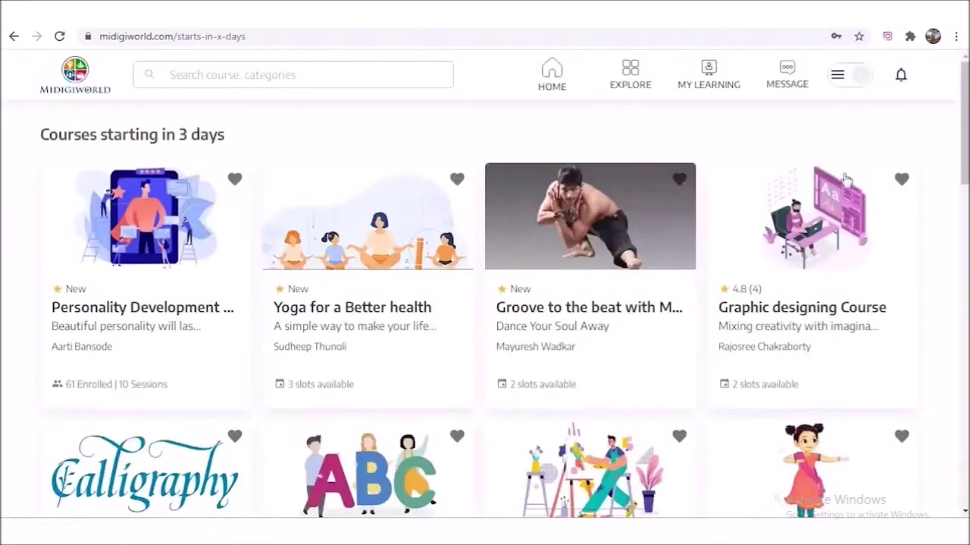
{"action": "scroll", "coordinate": [702, 336], "scroll_direction": "down", "scroll_amount": 4}
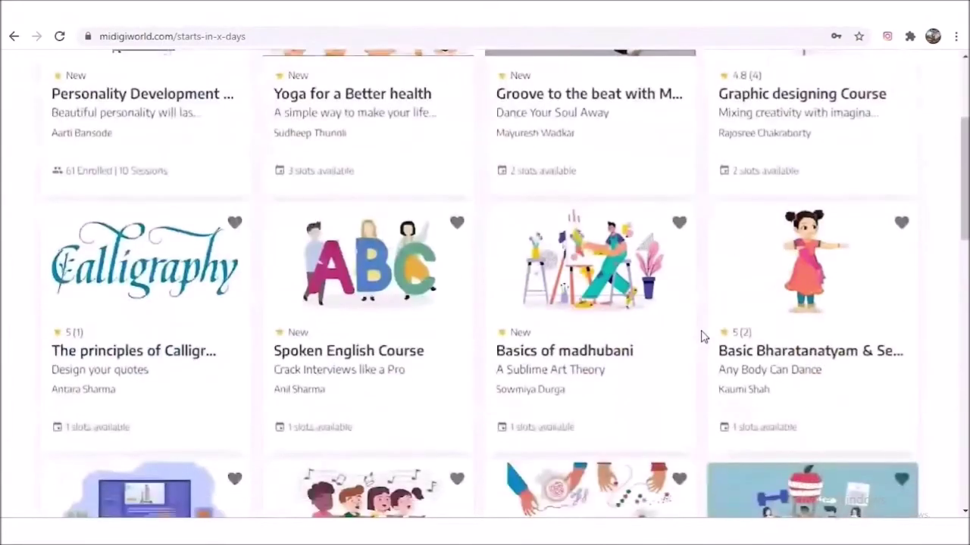
{"action": "scroll", "coordinate": [702, 335], "scroll_direction": "up", "scroll_amount": 4}
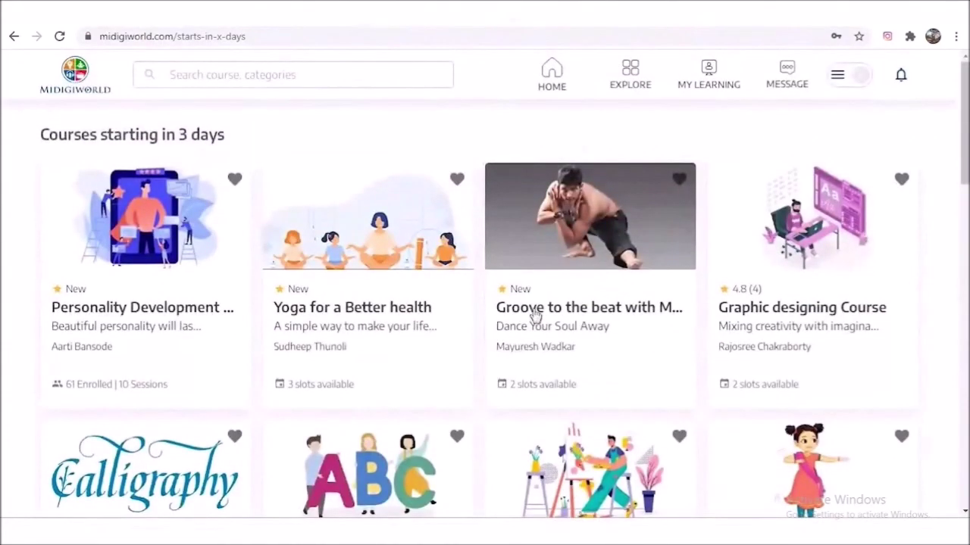
Enroll in Groove to the beat on the Thu 3rd Jun slot and try joining the session
{"action": "left_click", "coordinate": [540, 313]}
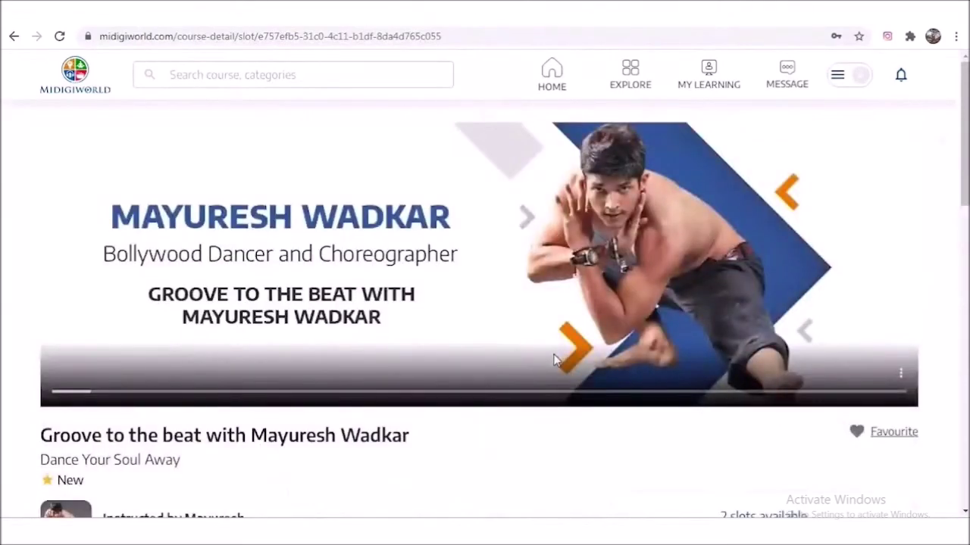
{"action": "scroll", "coordinate": [554, 361], "scroll_direction": "down", "scroll_amount": 4}
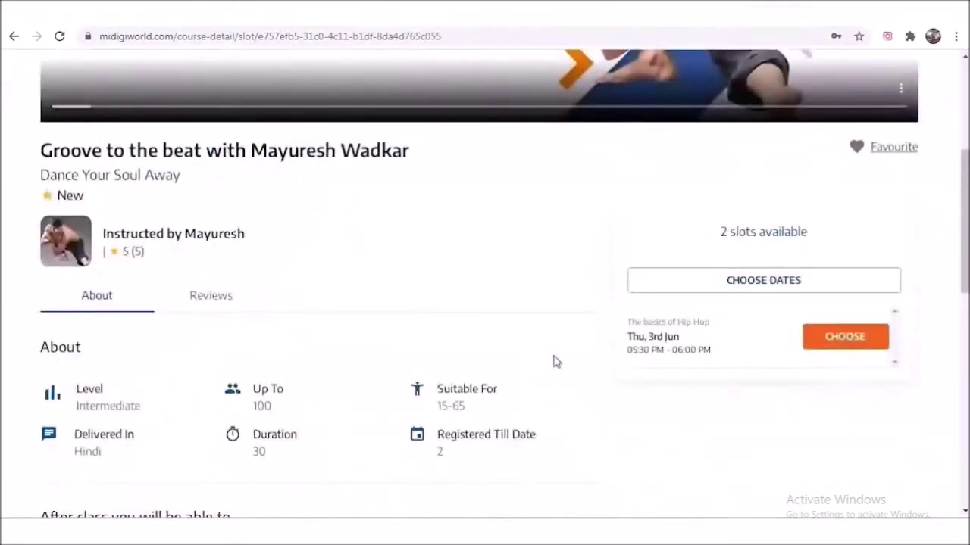
{"action": "left_click", "coordinate": [848, 340]}
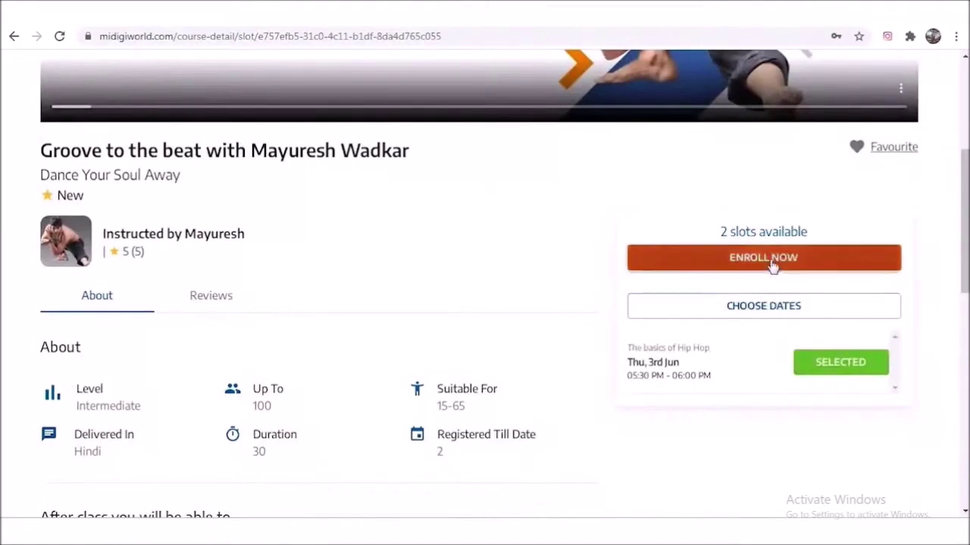
{"action": "left_click", "coordinate": [767, 259]}
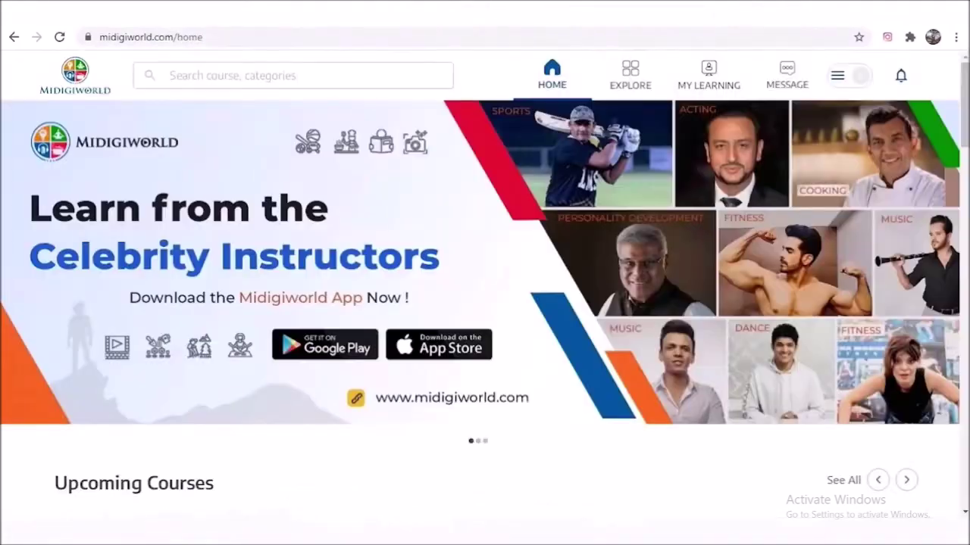
{"action": "scroll", "coordinate": [501, 331], "scroll_direction": "down", "scroll_amount": 2}
{"action": "scroll", "coordinate": [500, 331], "scroll_direction": "down", "scroll_amount": 1}
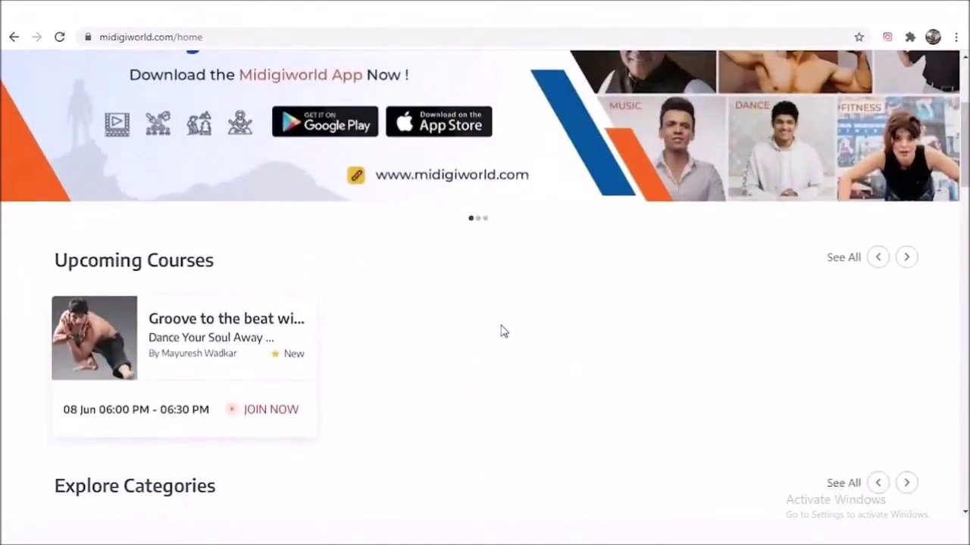
{"action": "scroll", "coordinate": [454, 337], "scroll_direction": "down", "scroll_amount": 1}
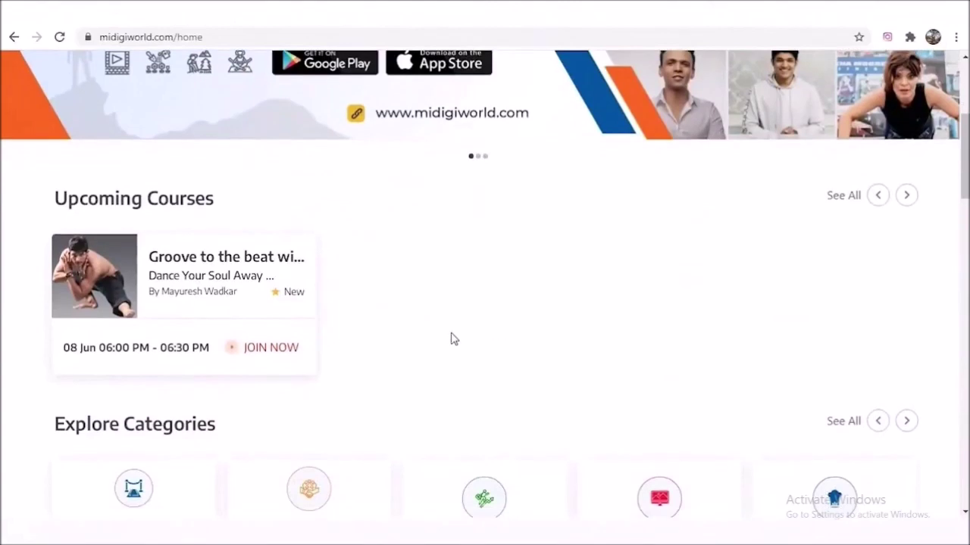
{"action": "left_click", "coordinate": [272, 354]}
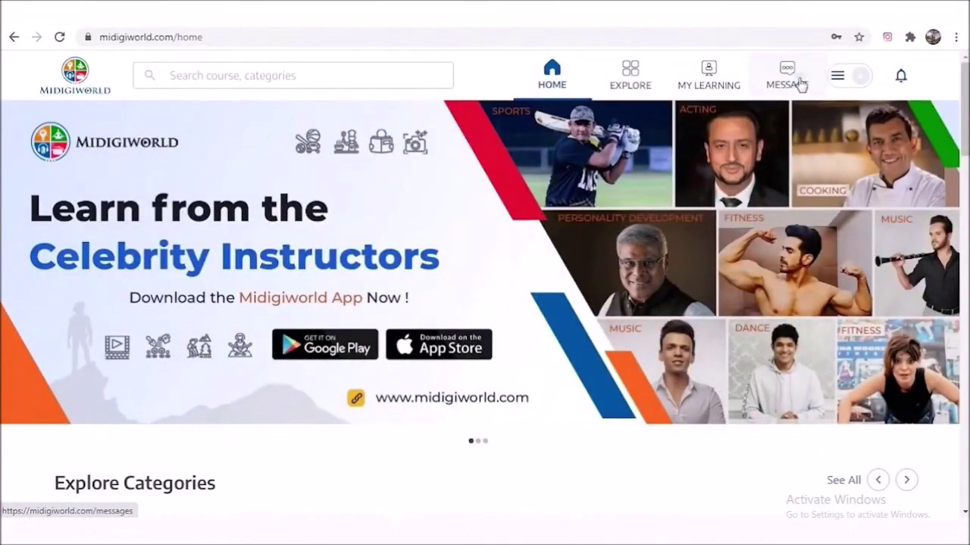
Send the Groove tutor 'Hello Sir' and 'How much time we should warm up before dance?'
{"action": "left_click", "coordinate": [799, 85]}
{"action": "type", "text": "Hello Sir"}
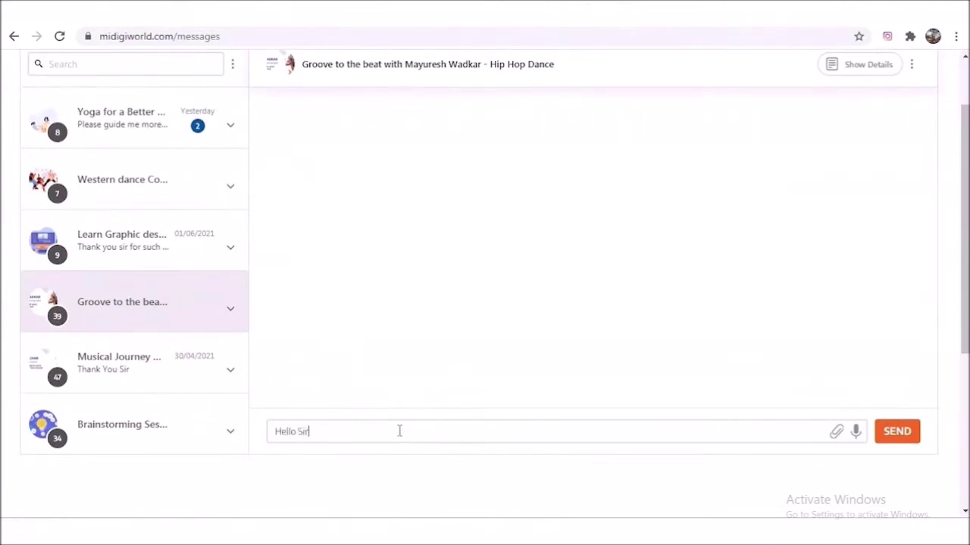
{"action": "left_click", "coordinate": [900, 430]}
{"action": "type", "text": "How much time we should warm up before dance?"}
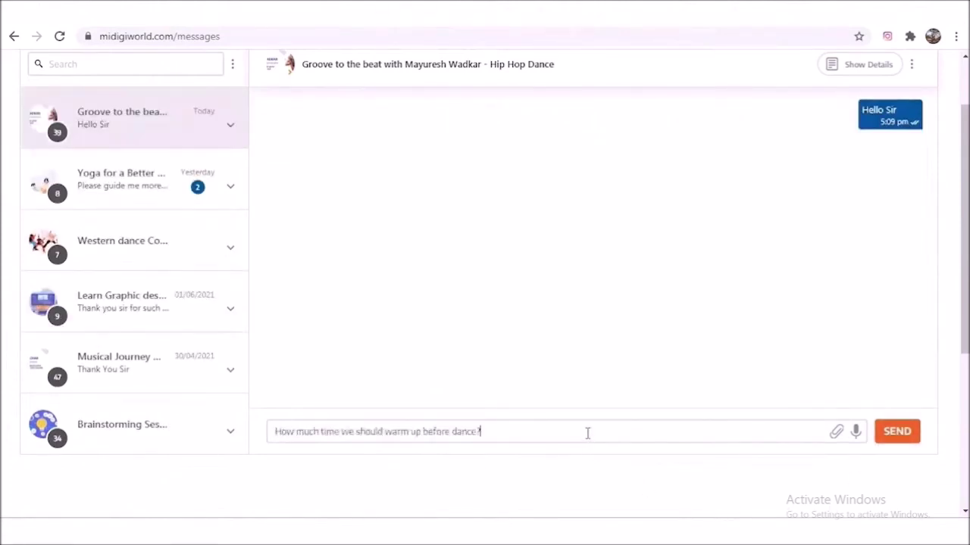
{"action": "left_click", "coordinate": [897, 432]}
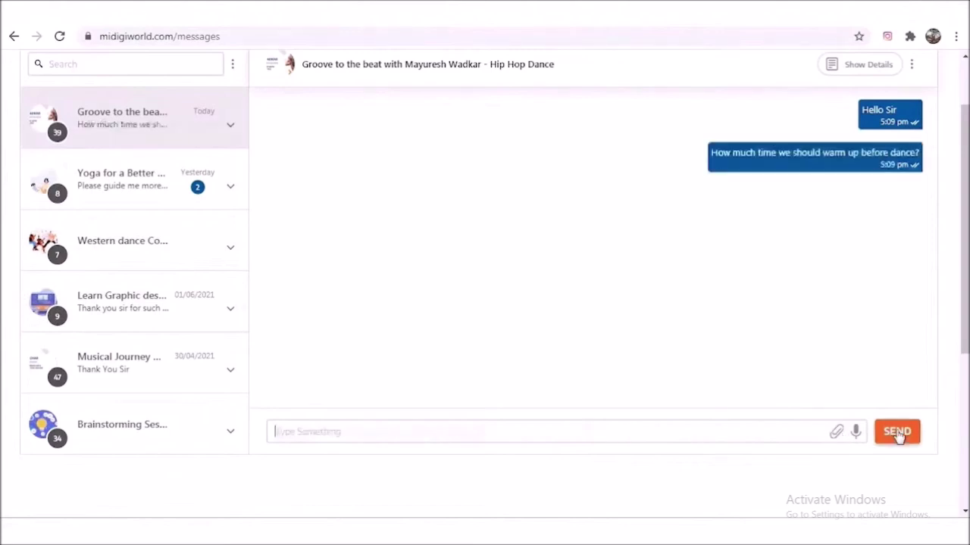
{"action": "left_click", "coordinate": [700, 84]}
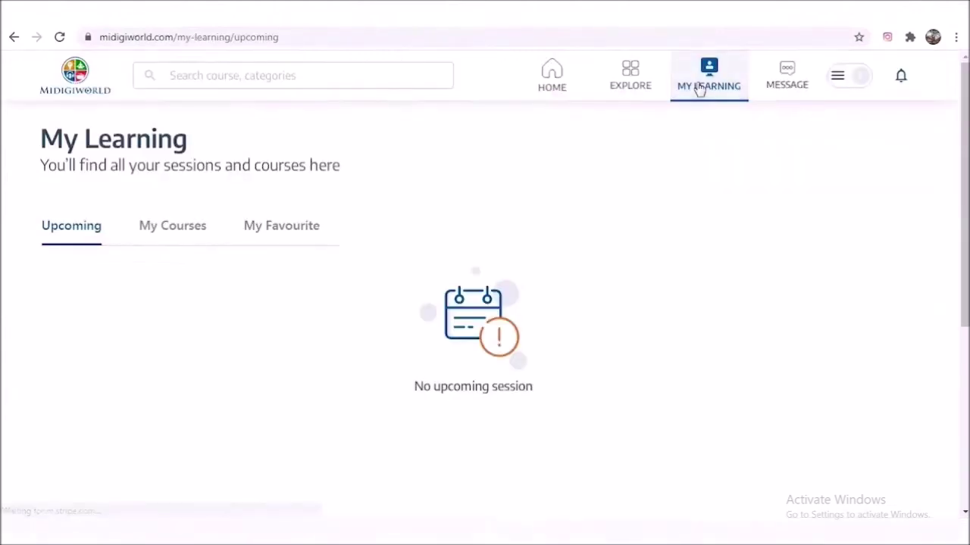
Download the completion certificate for Master the Kitchen from the My Courses list
{"action": "left_click", "coordinate": [183, 229]}
{"action": "scroll", "coordinate": [482, 292], "scroll_direction": "down", "scroll_amount": 1}
{"action": "scroll", "coordinate": [482, 292], "scroll_direction": "down", "scroll_amount": 5}
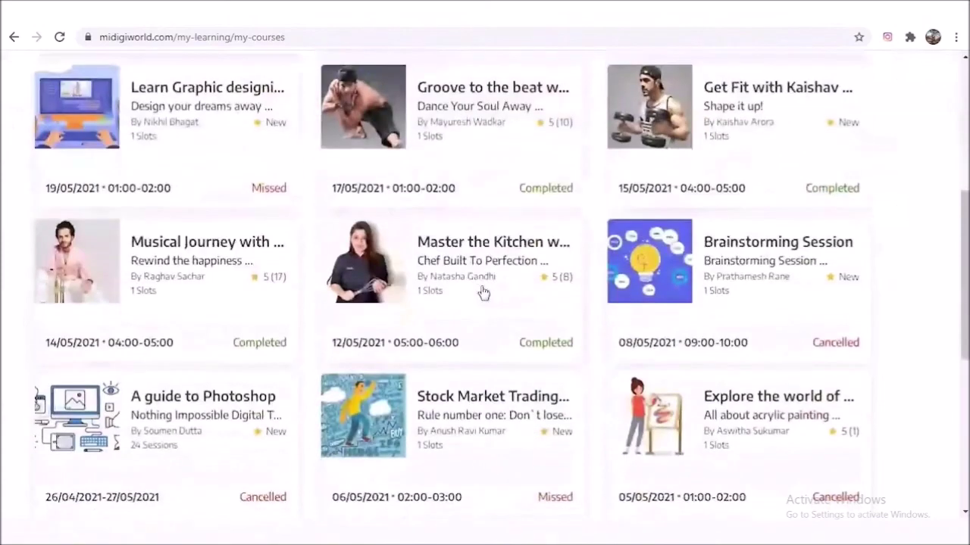
{"action": "left_click", "coordinate": [475, 249]}
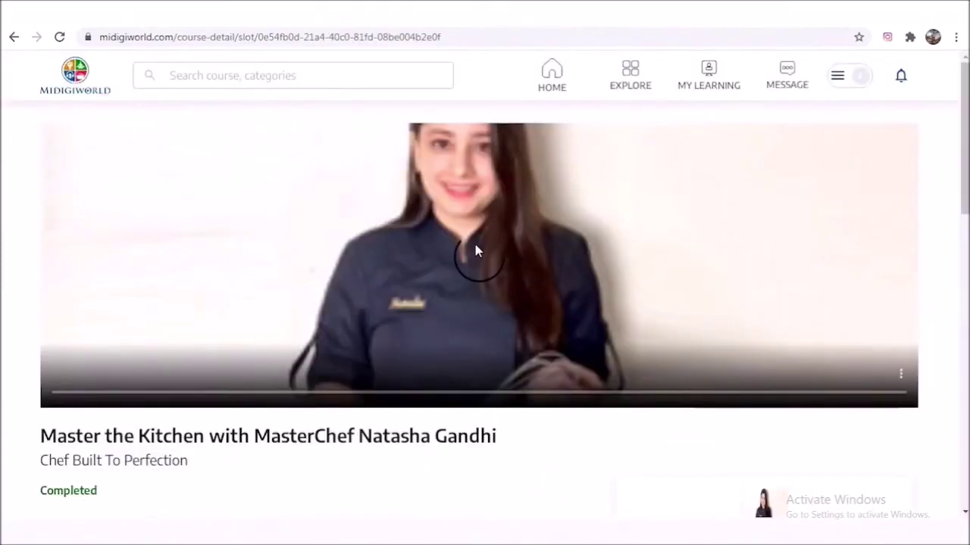
{"action": "scroll", "coordinate": [475, 247], "scroll_direction": "down", "scroll_amount": 2}
{"action": "scroll", "coordinate": [478, 254], "scroll_direction": "down", "scroll_amount": 3}
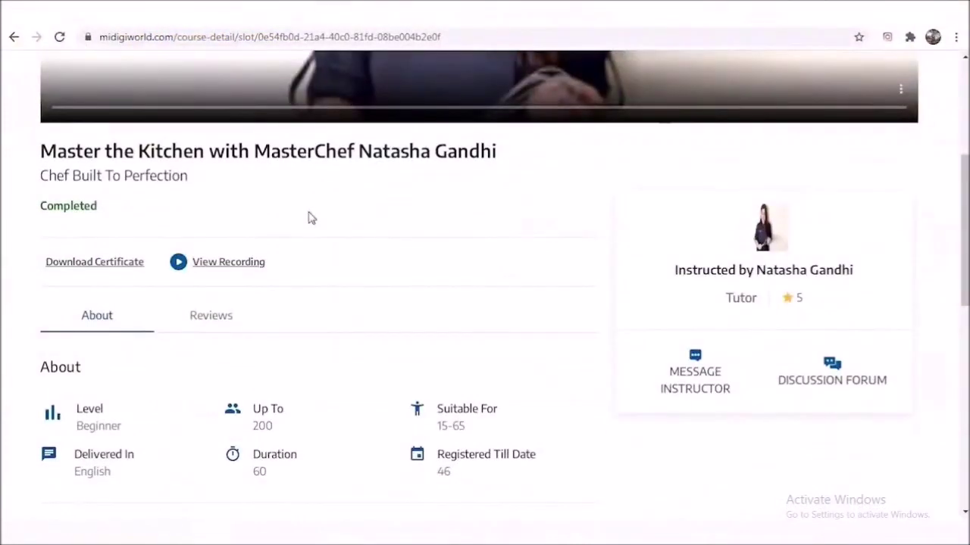
{"action": "left_click", "coordinate": [79, 265]}
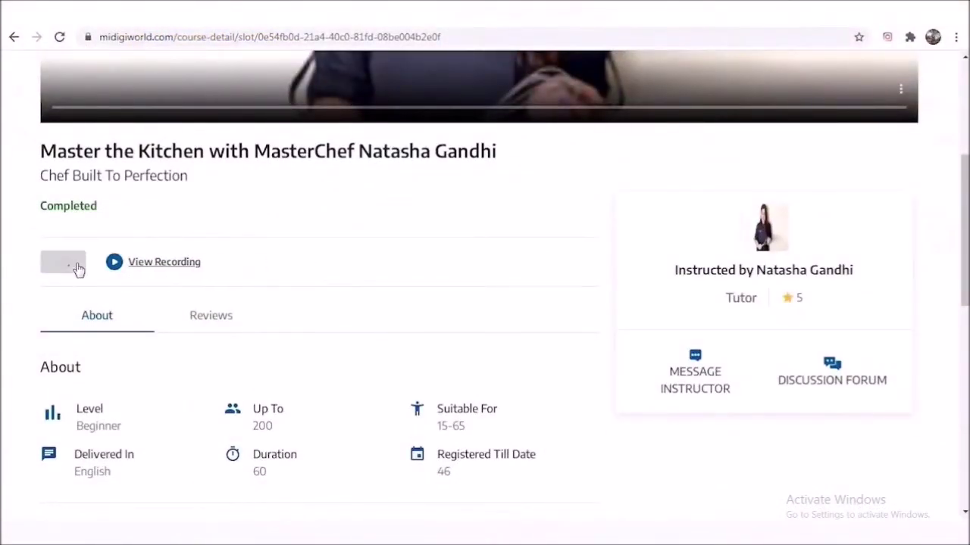